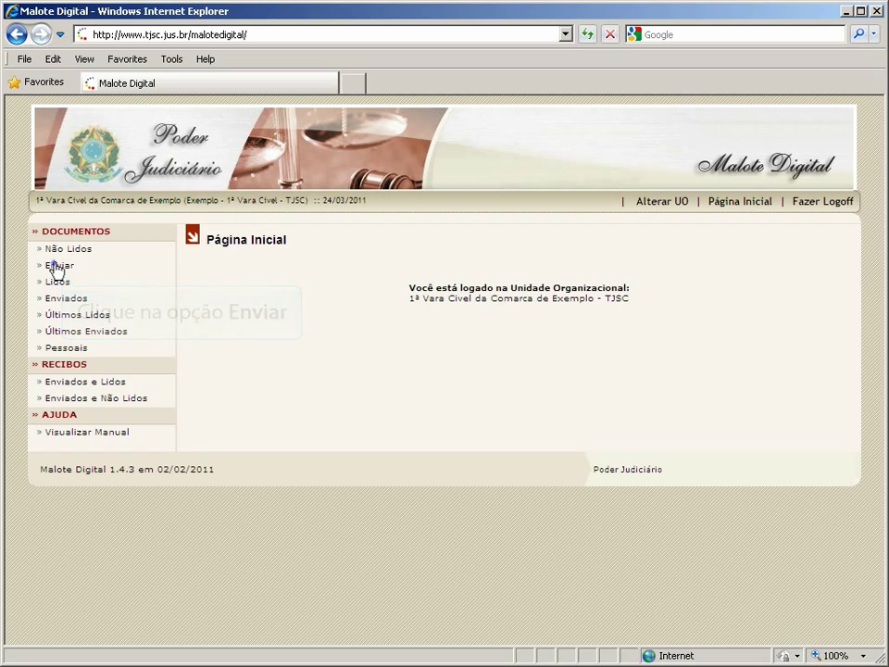
Start sending an Administrativo document and add Concórdia - 2ª Vara Cível, under Comarcas of TJSC, as recipient.
left_click(57, 266)
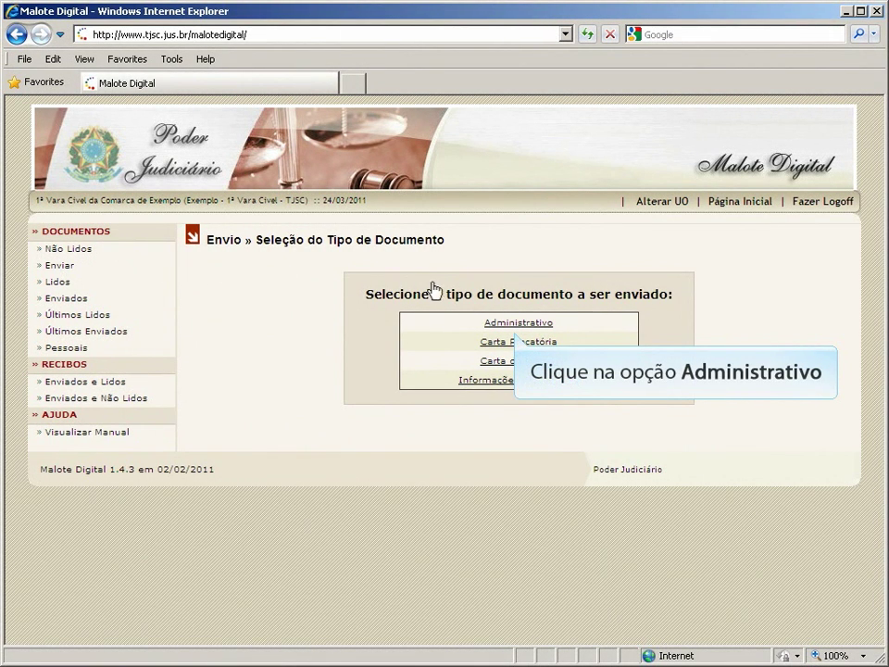
left_click(508, 326)
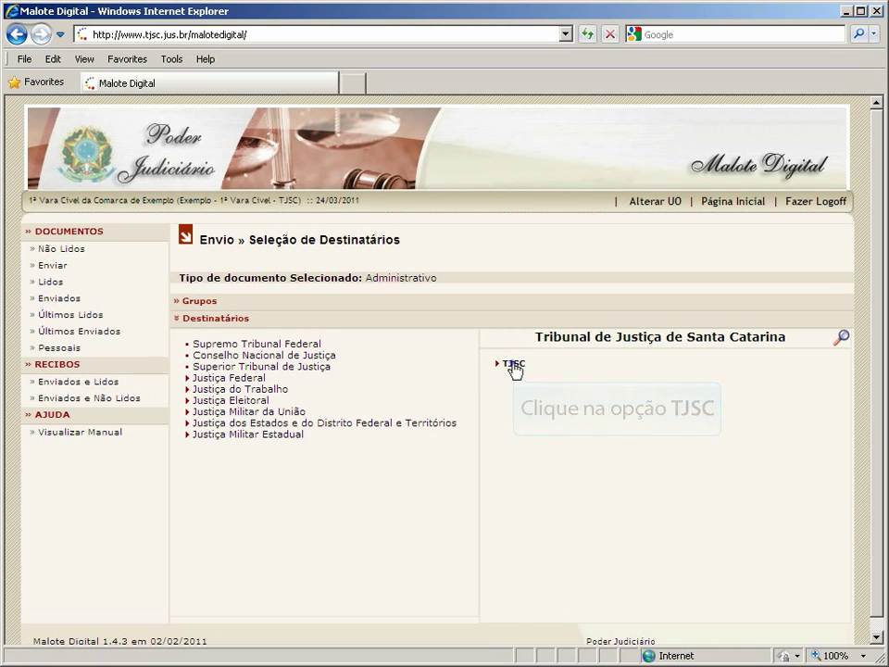
left_click(514, 366)
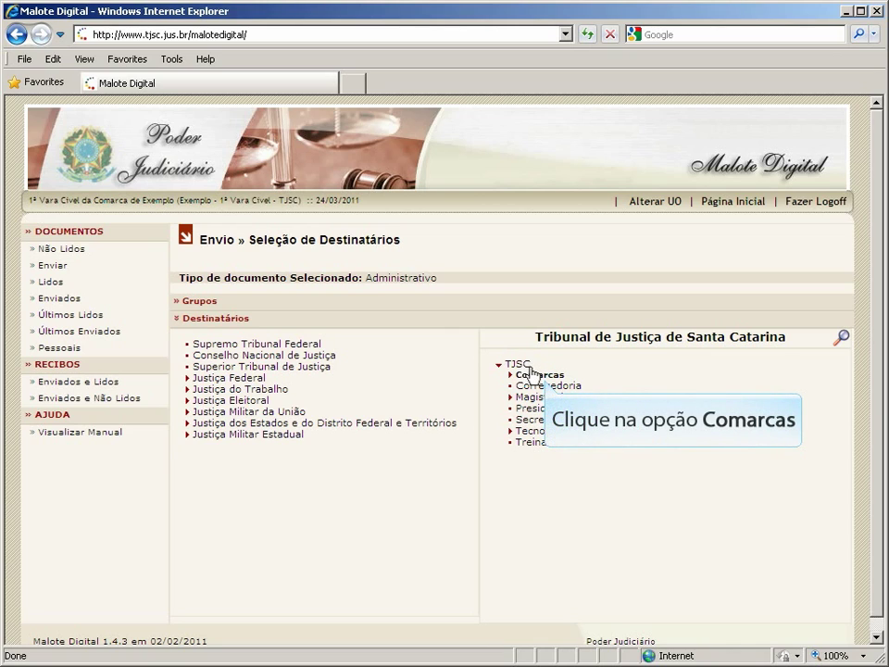
left_click(536, 378)
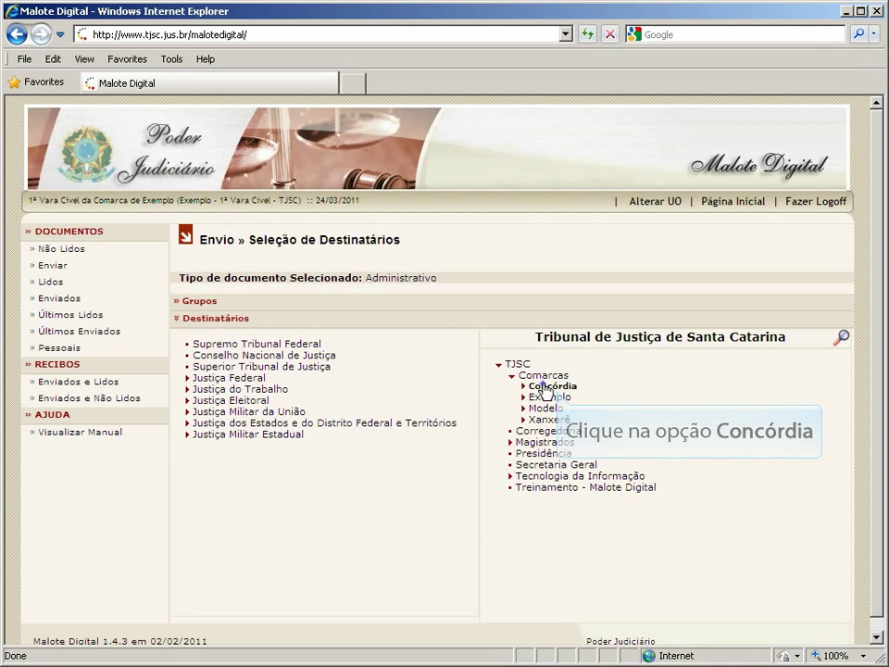
left_click(545, 386)
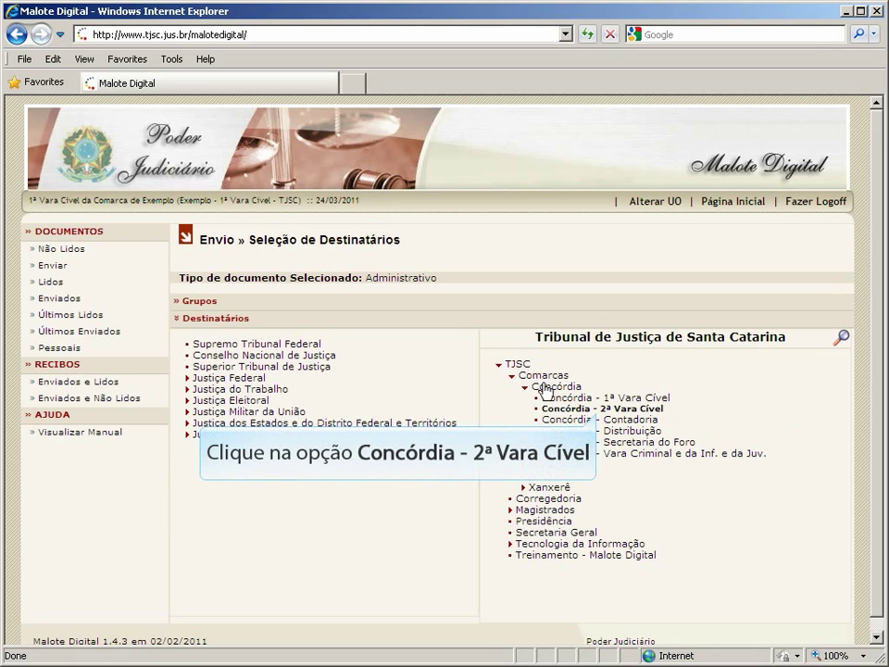
left_click(602, 408)
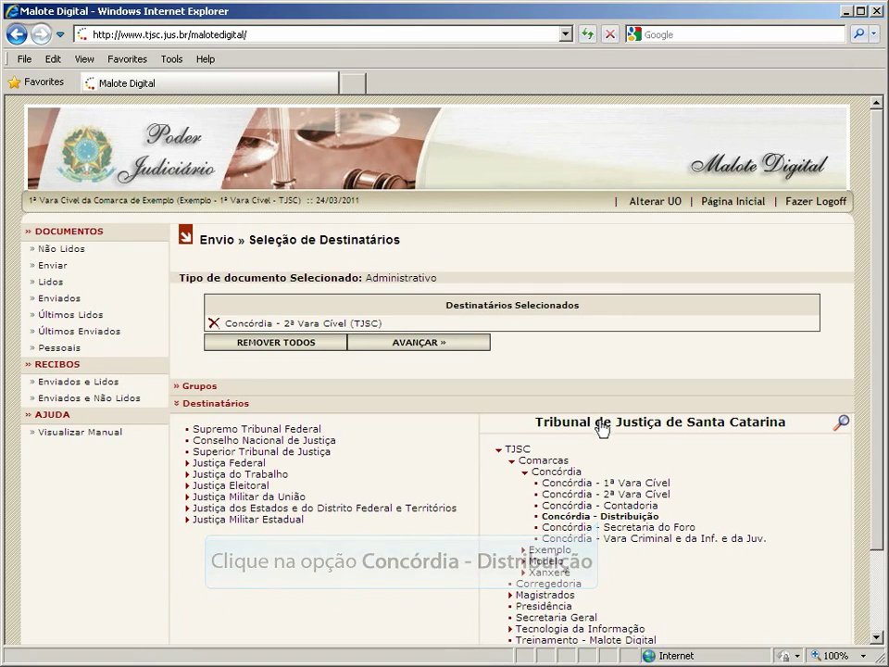
Add Concórdia - Distribuição to the selected recipients and remove it again.
left_click(611, 517)
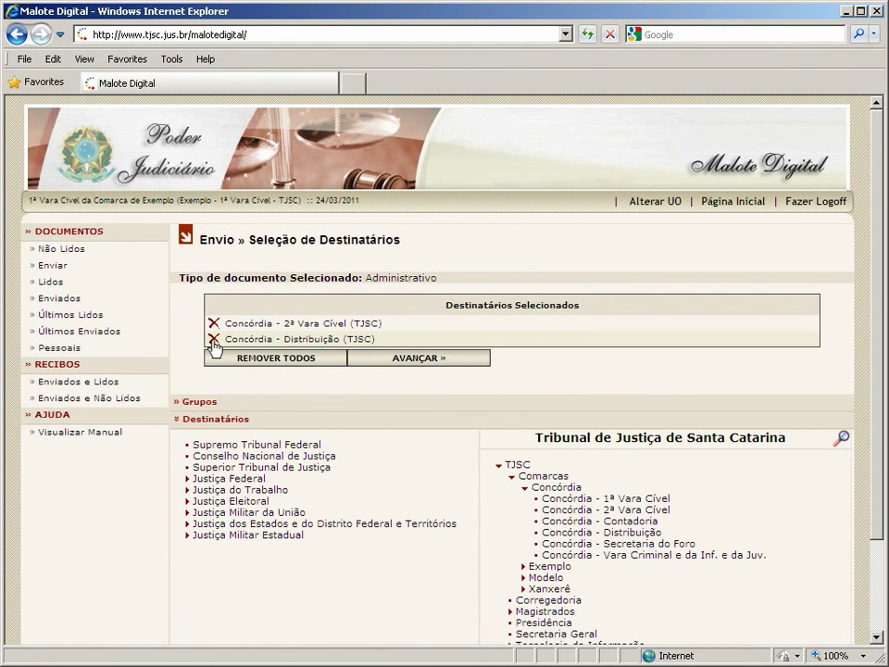
left_click(214, 339)
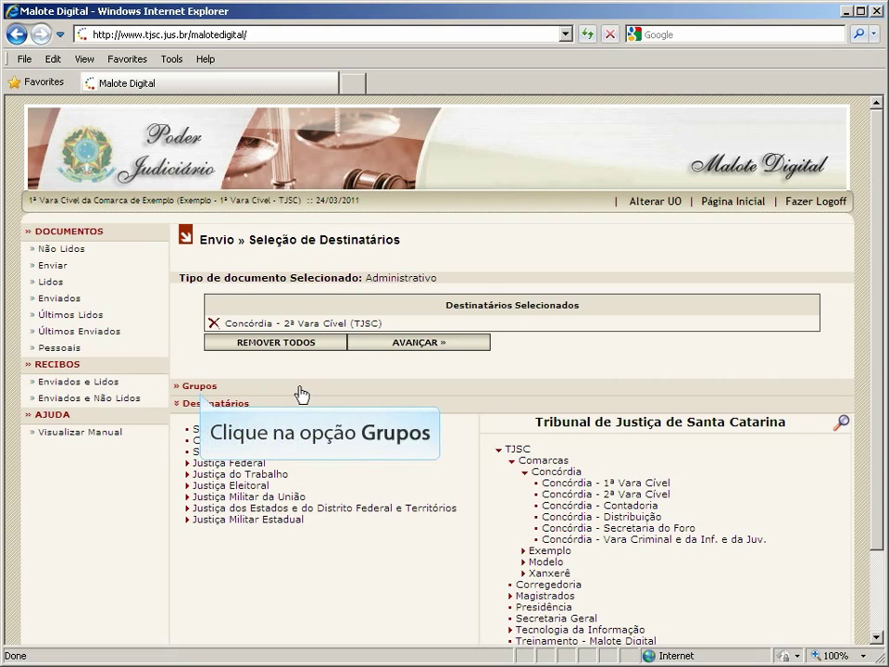
Add the Secretarias do Foro group to the recipients, and remove its Xanxerê, Modelo, Exemplo and Concórdia entries again.
left_click(205, 387)
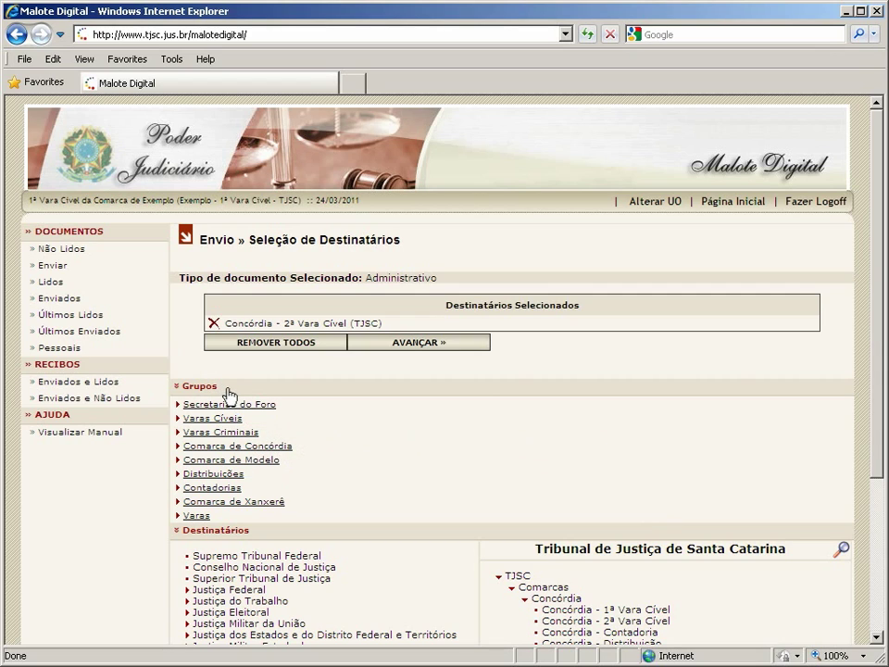
left_click(234, 406)
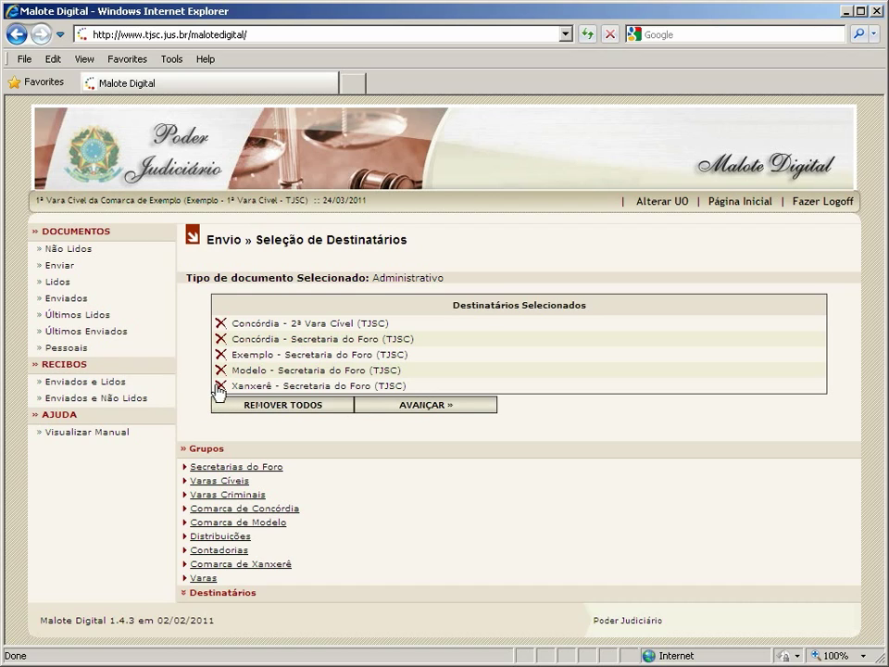
left_click(220, 386)
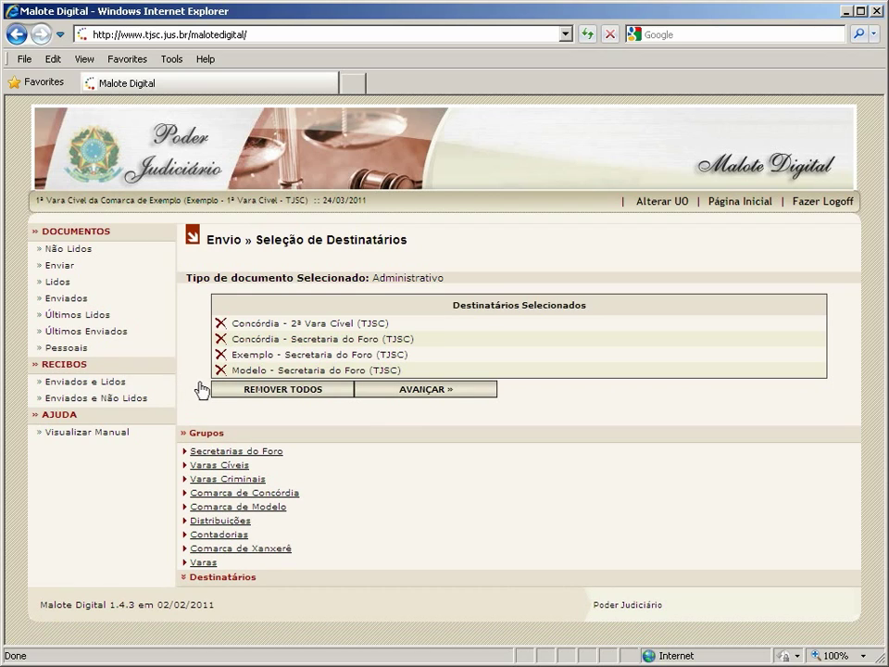
left_click(220, 370)
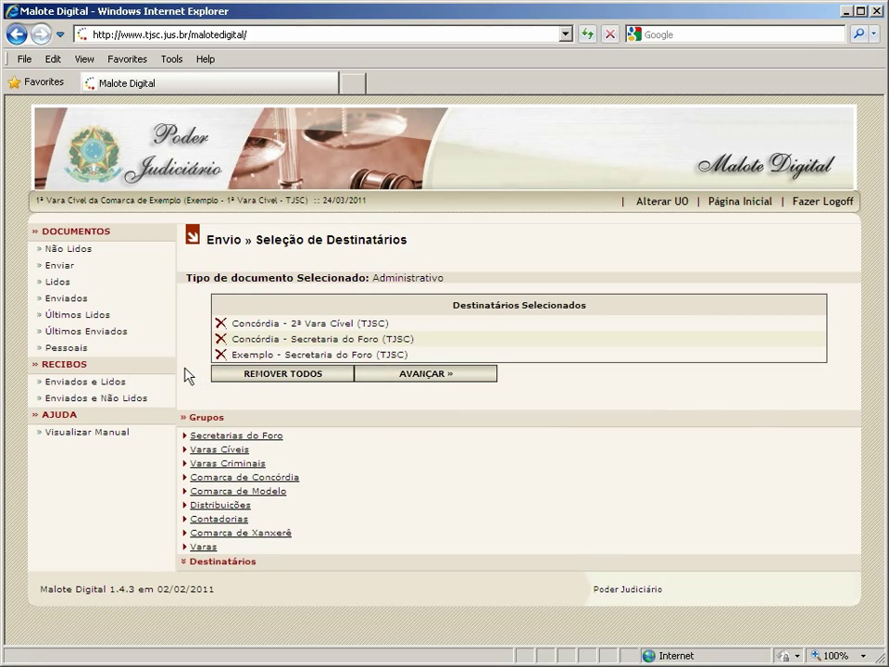
left_click(221, 354)
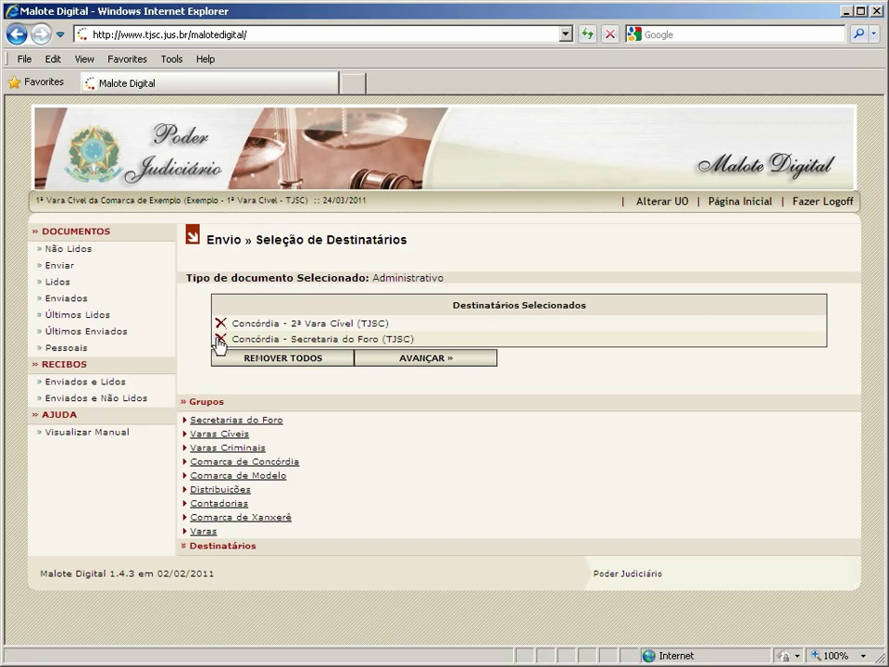
left_click(220, 339)
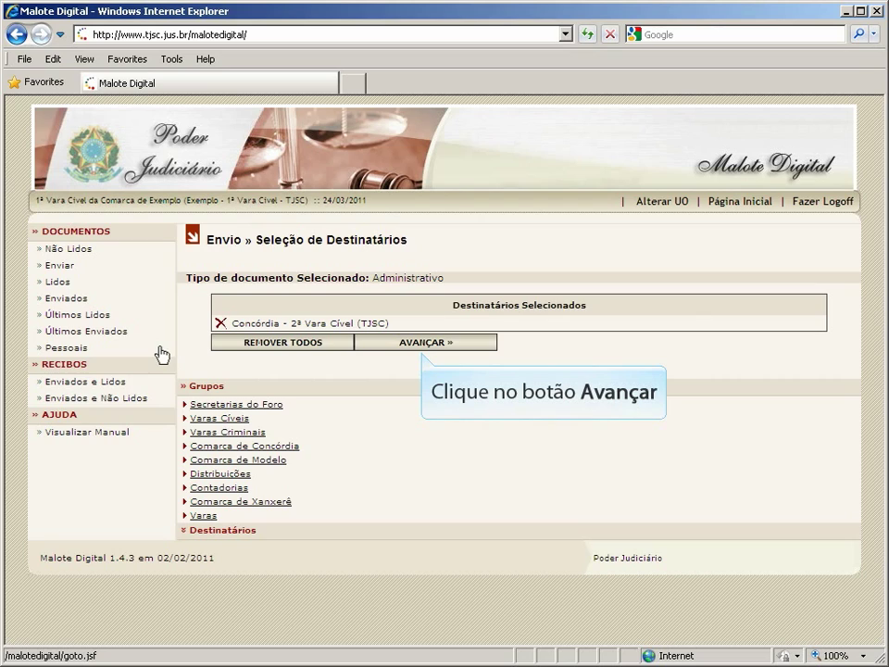
Proceed with the selected recipient, set Normal priority and enter the subject "Envio demonstrativo da Resolução 100-2009 do CNJ via Malote Digital.".
left_click(411, 346)
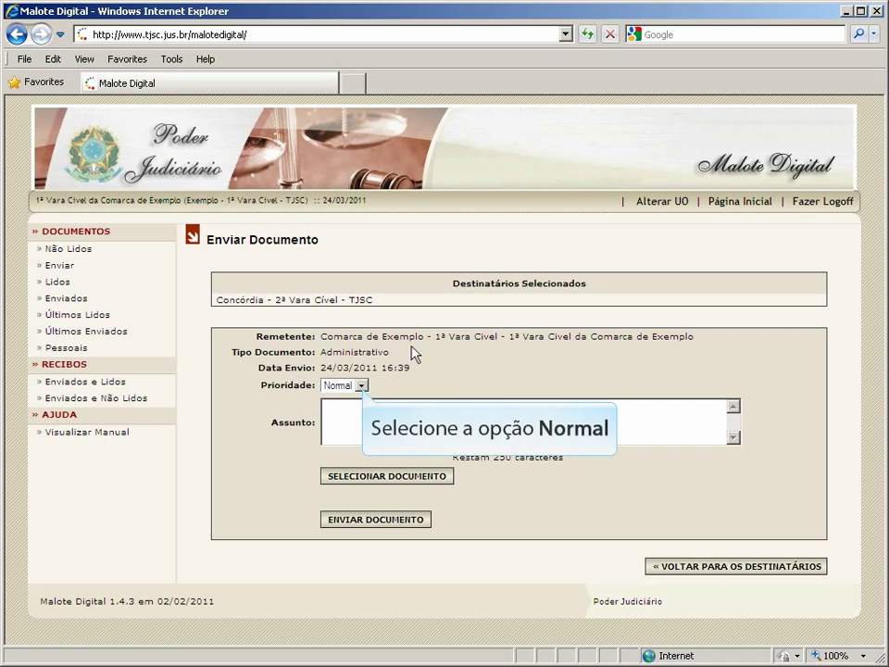
left_click(361, 387)
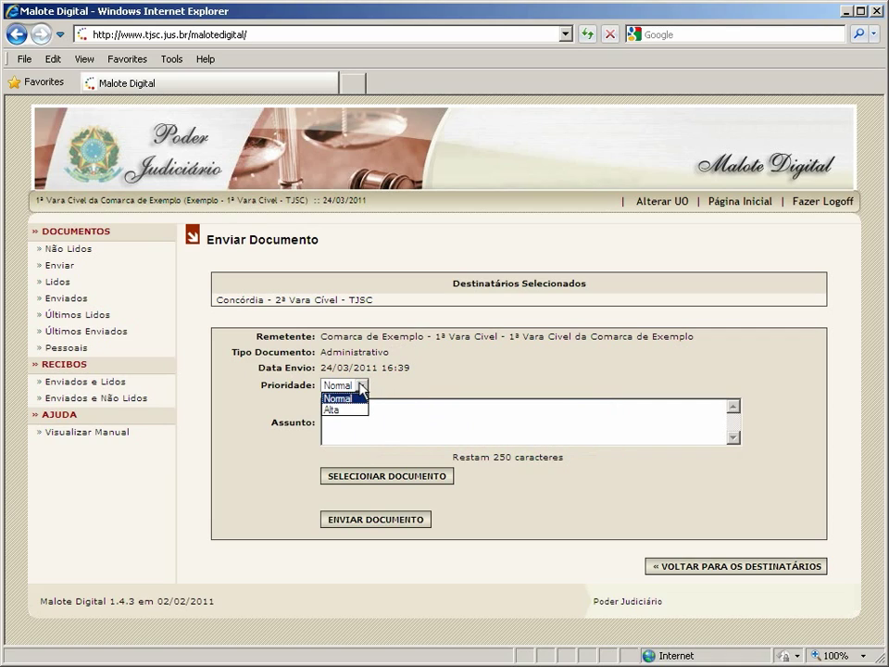
left_click(335, 398)
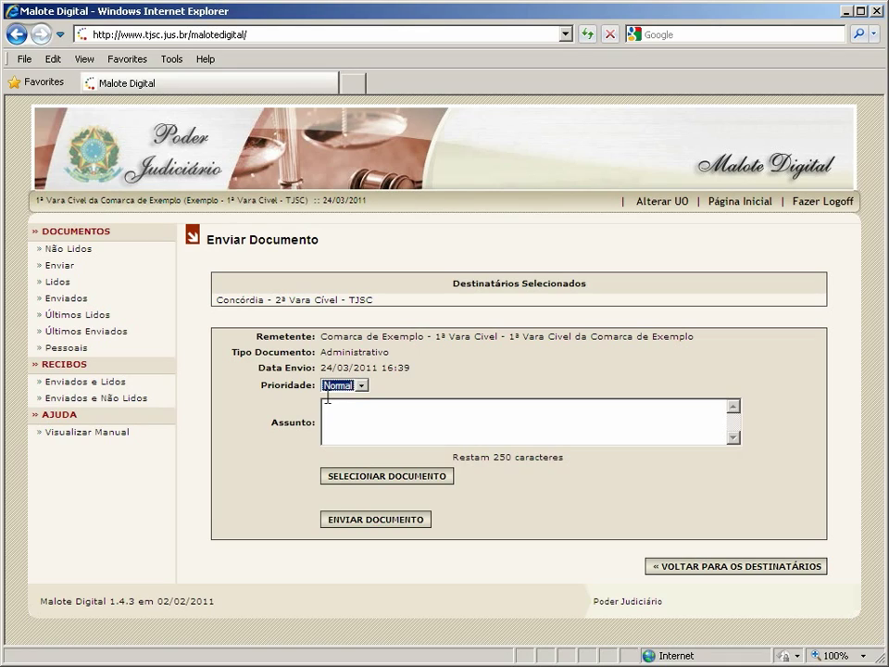
left_click(325, 407)
type("Envio demonstrativo da Resolução 100-2009 do CNJ via Malote Digital.")
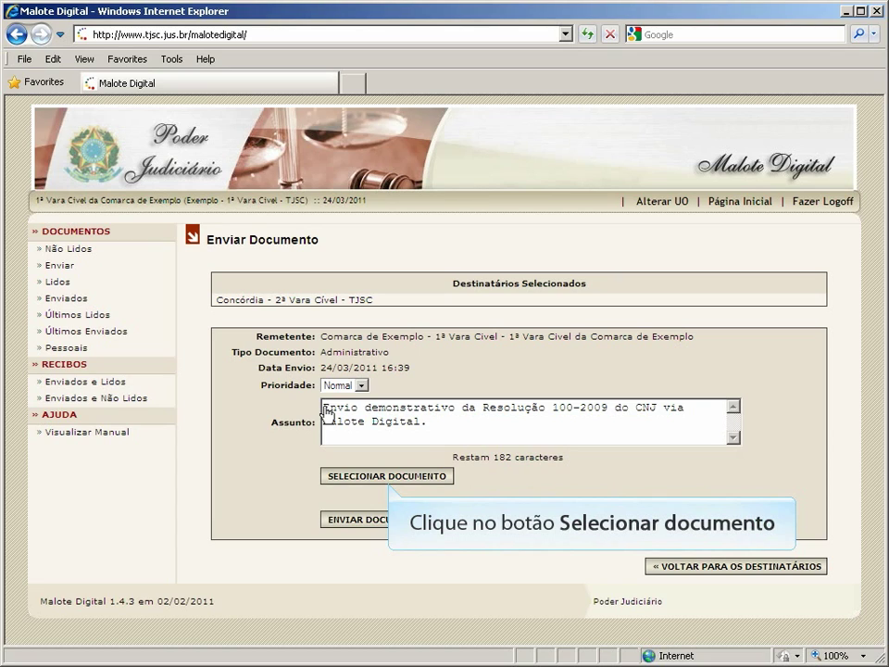
Choose Resolução 100-2009 CNJ.pdf from My Documents as the document to sign, allowing AppletAssinador to run.
left_click(384, 478)
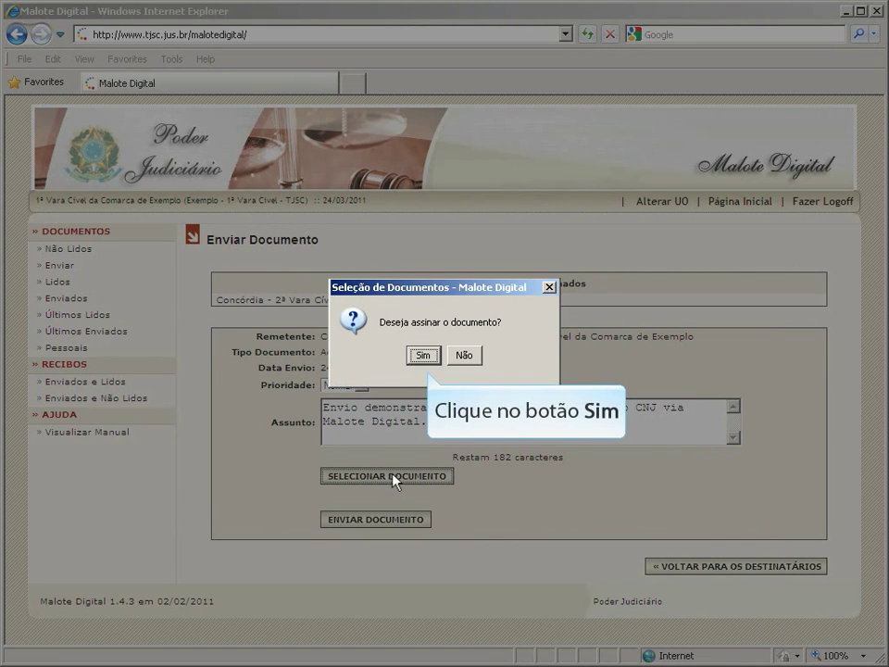
left_click(422, 356)
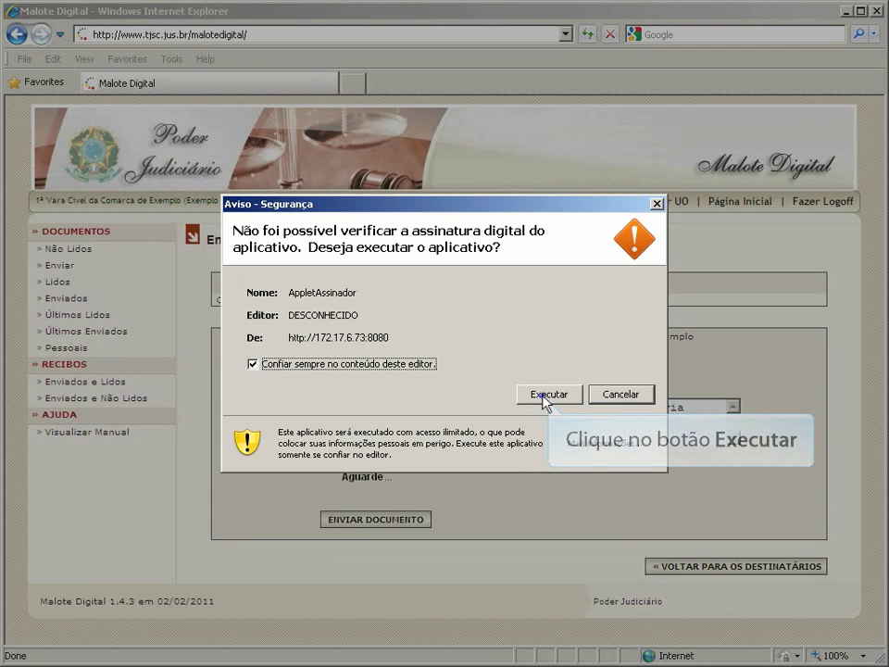
left_click(548, 396)
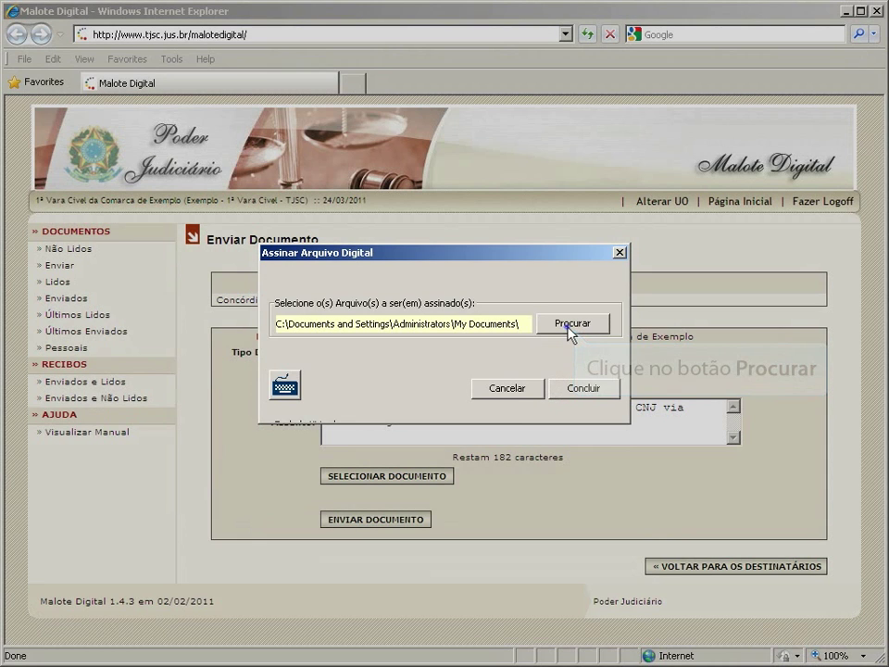
left_click(569, 326)
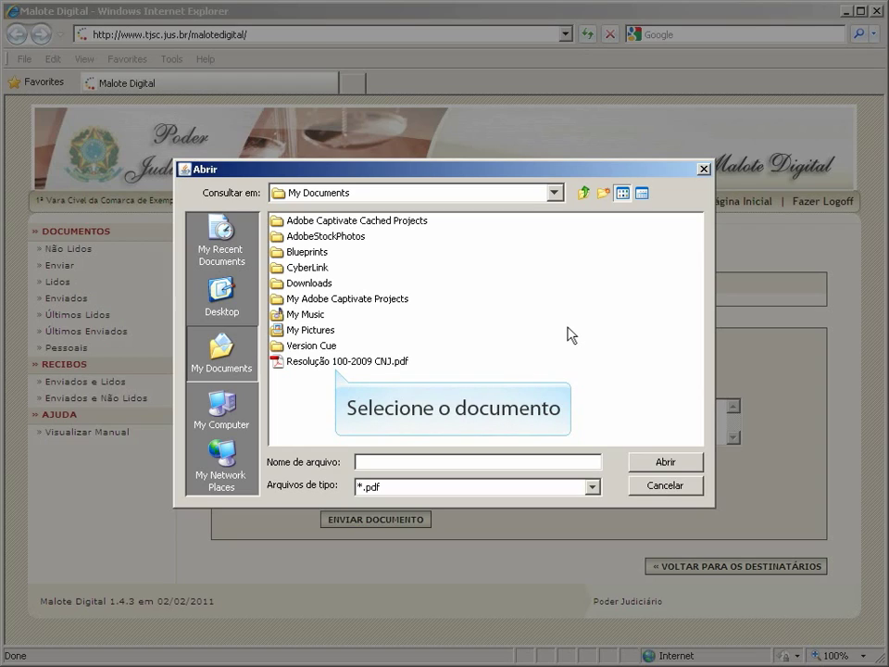
left_click(362, 362)
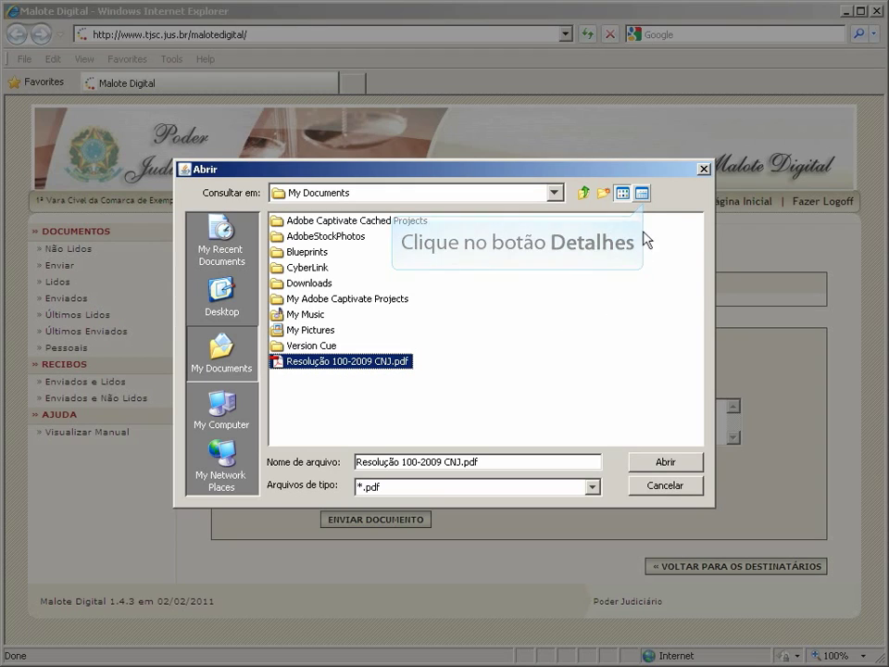
left_click(642, 194)
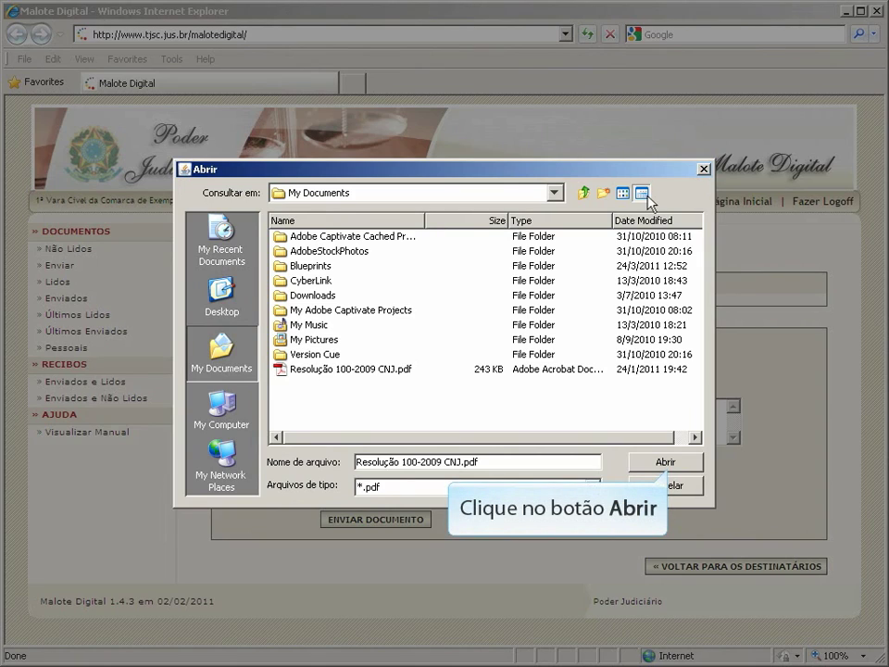
left_click(660, 462)
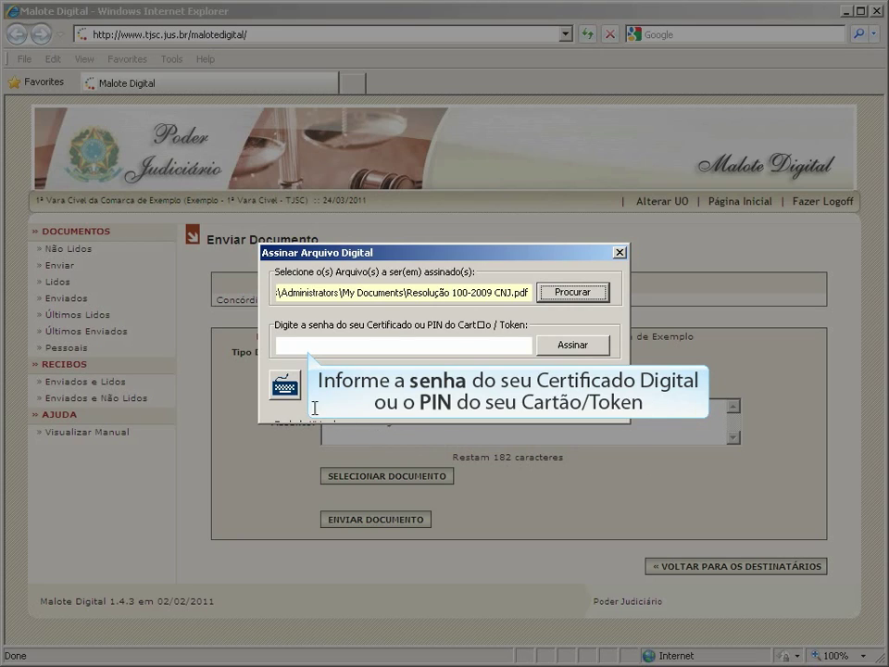
Sign the selected PDF with the digital certificate password or card/token PIN, and send the signed document.
left_click(280, 346)
type("******")
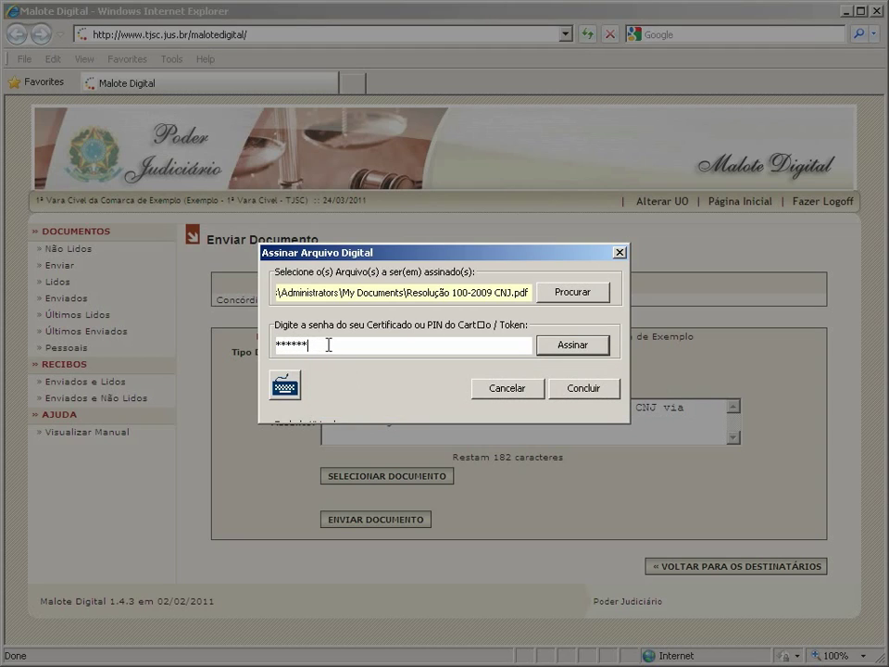
type("**")
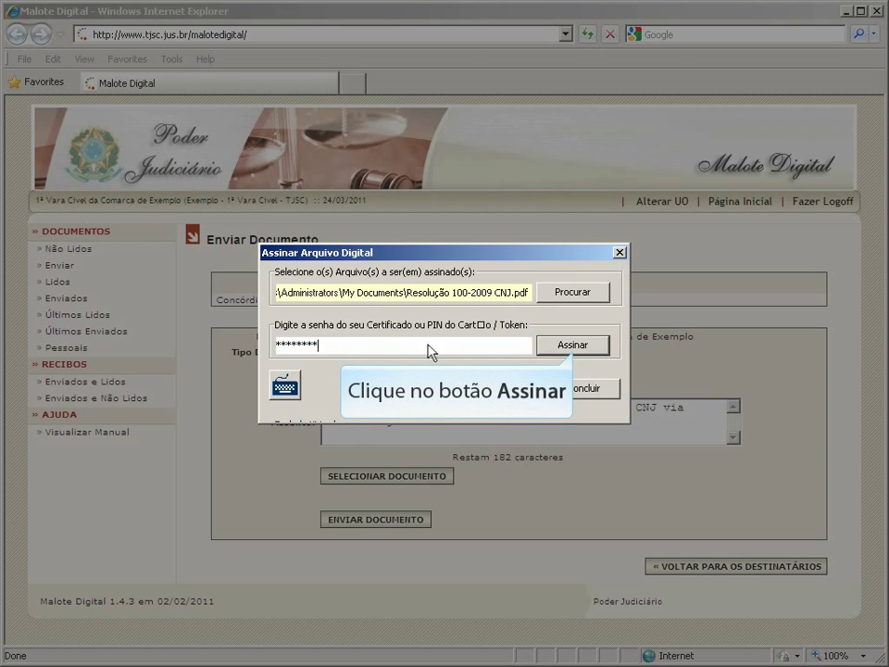
left_click(574, 345)
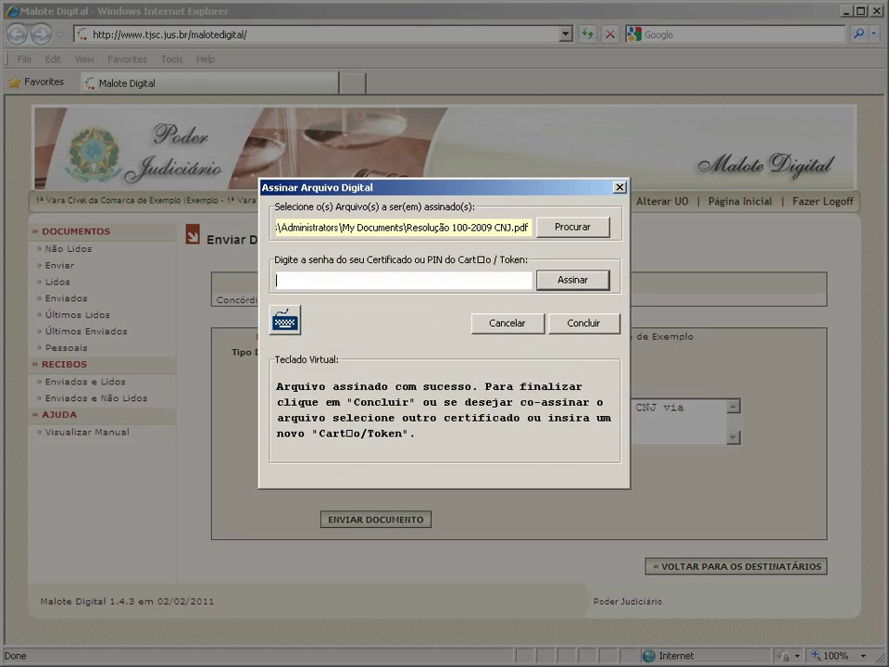
left_click(581, 325)
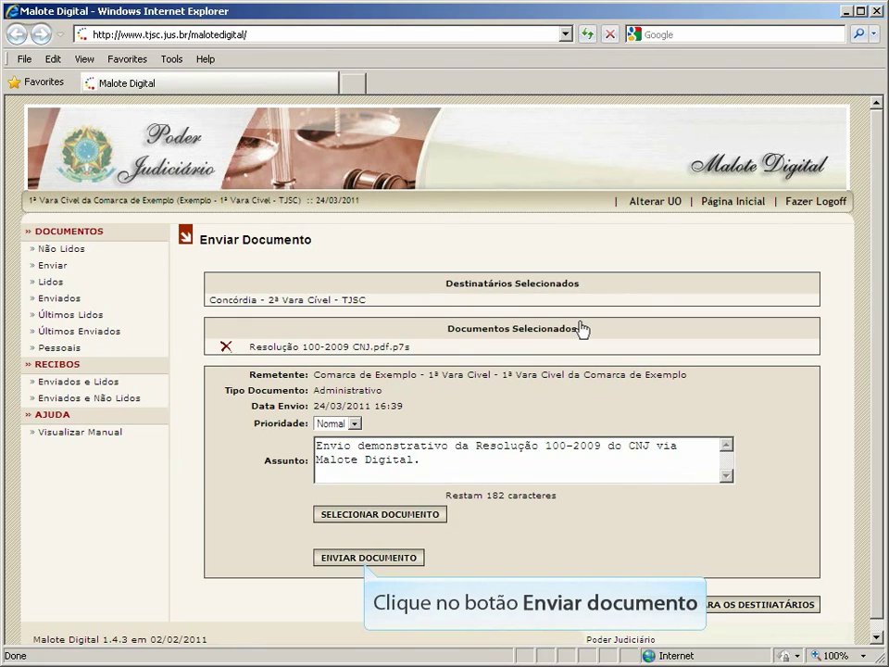
left_click(368, 558)
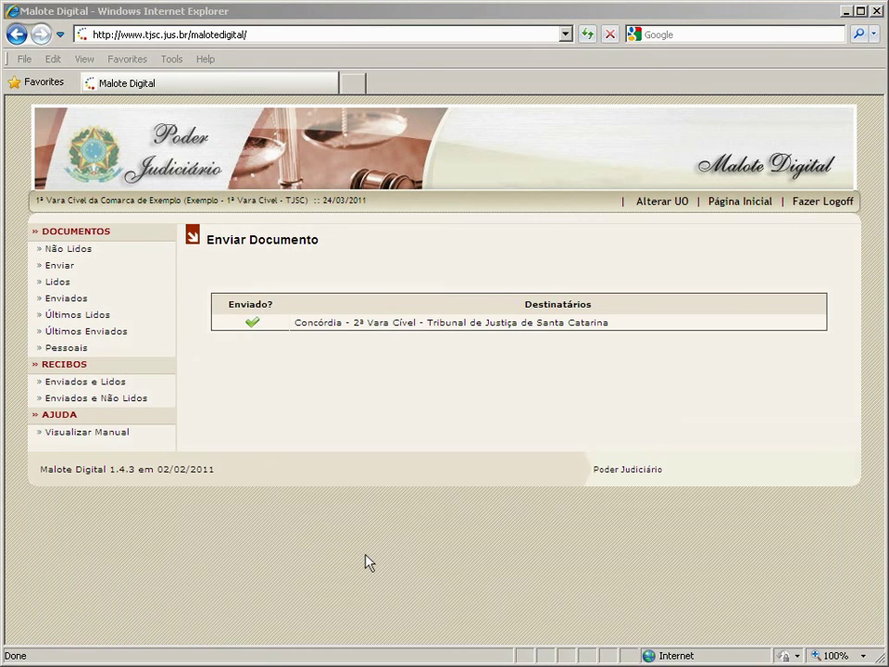